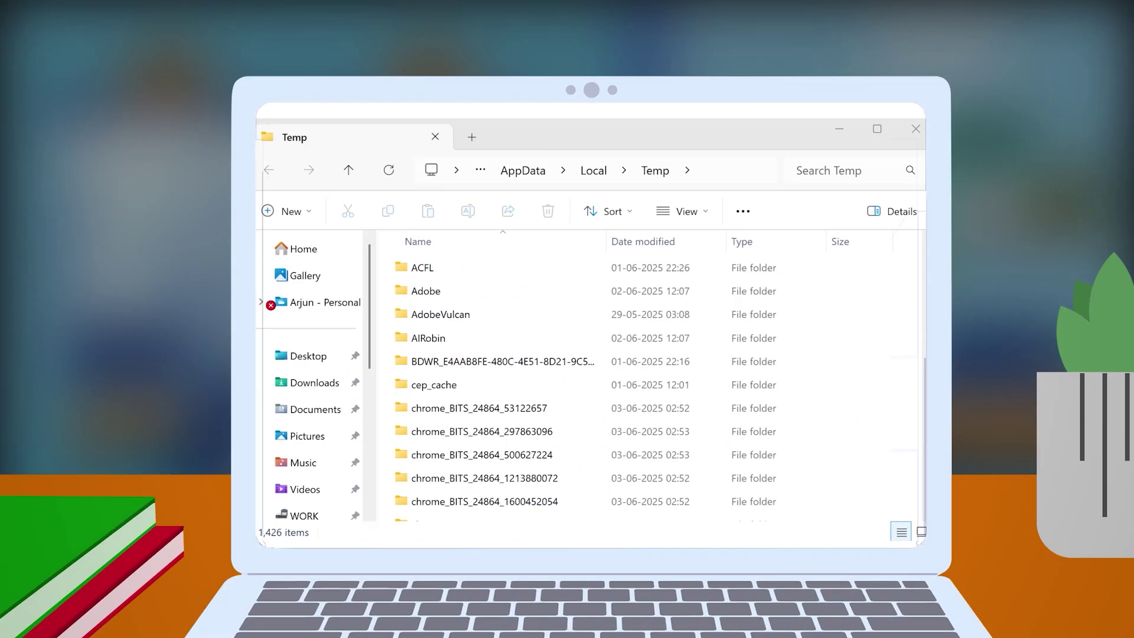
Step: Select all items in the Temp folder and permanently delete them, confirming the prompt
{"action": "key", "text": "ctrl+a"}
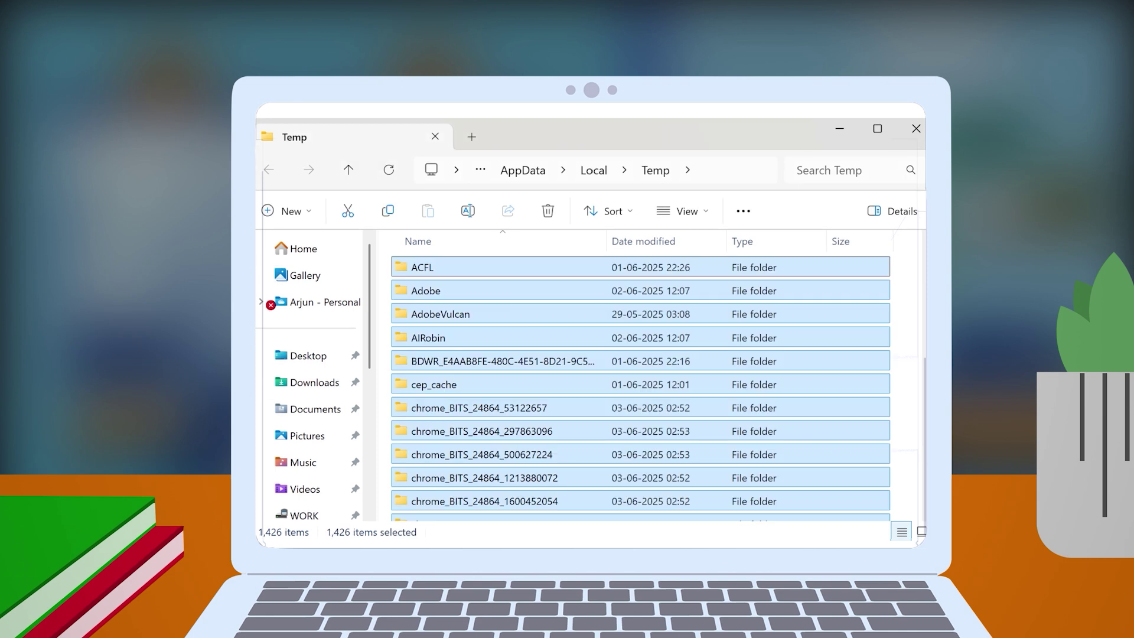
{"action": "key", "text": "shift+Delete"}
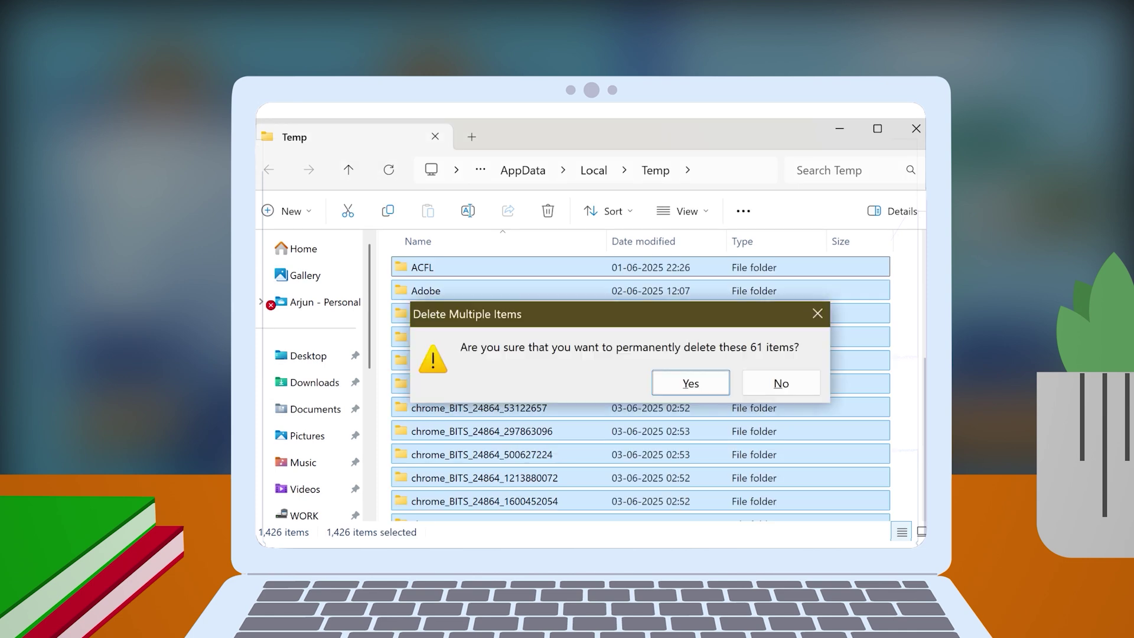
{"action": "key", "text": "Return"}
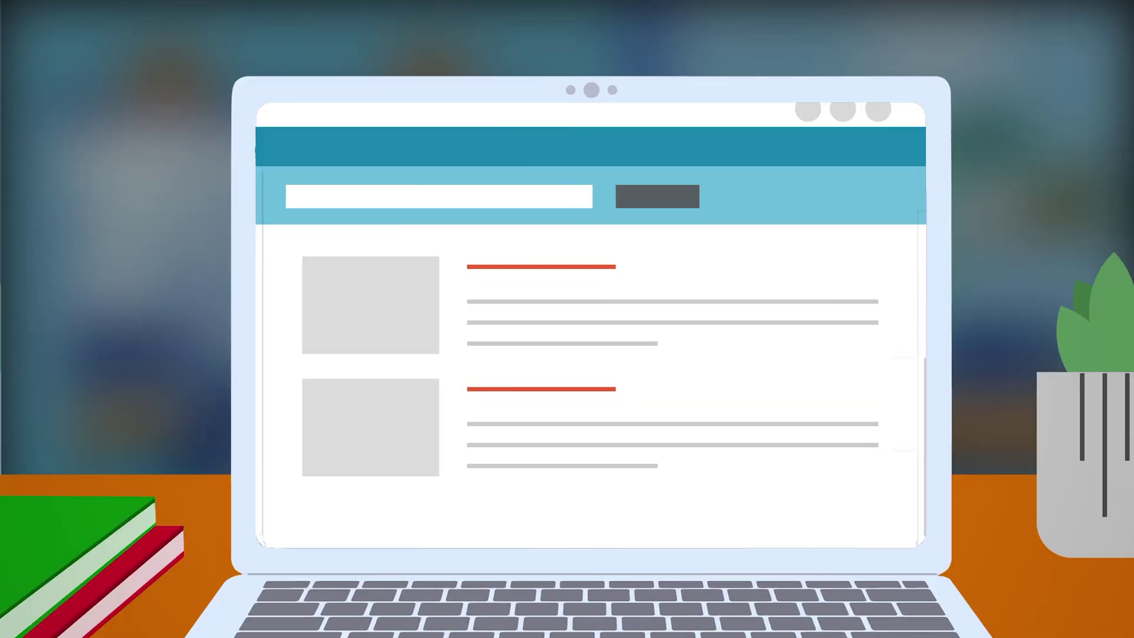